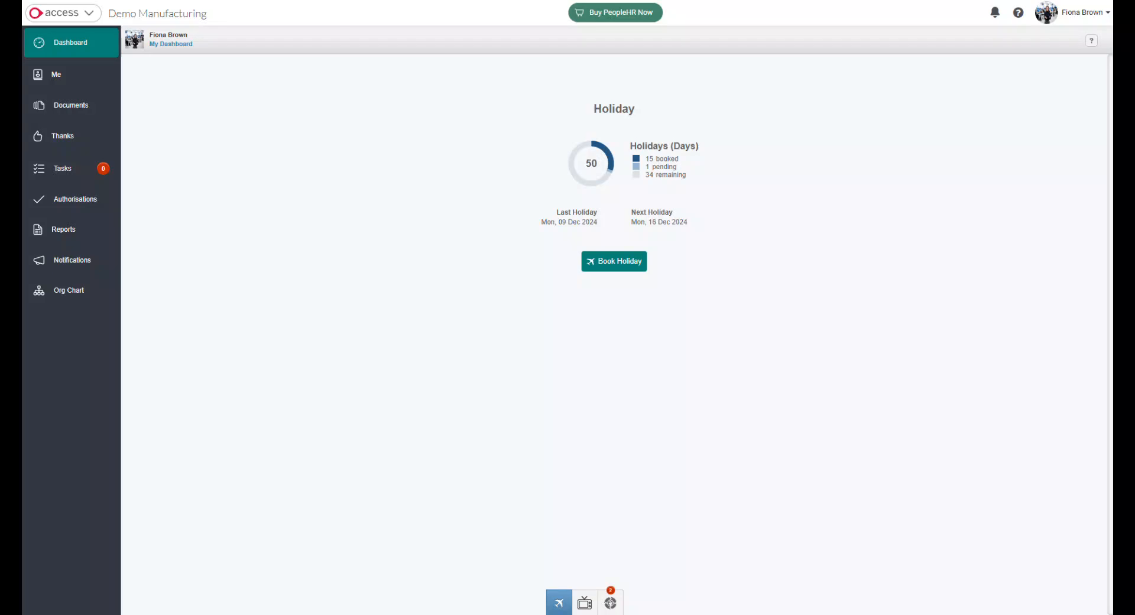
Start a right-to-work entry in the New Starter - Interactive ripple with Passport as the document type.
left_click(609, 604)
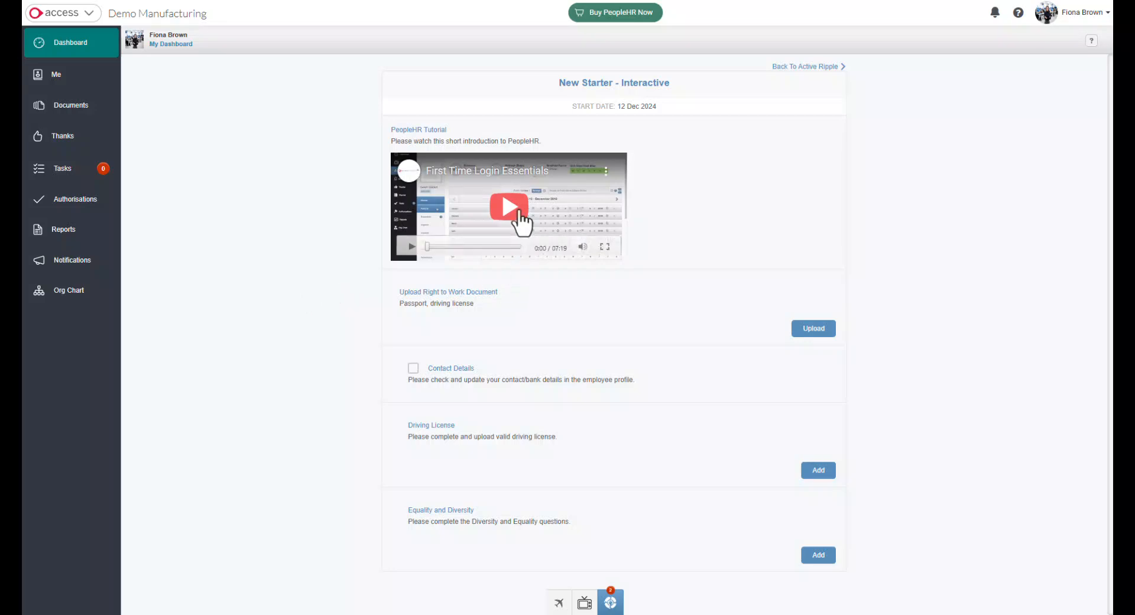
left_click(817, 331)
left_click(459, 307)
left_click(515, 196)
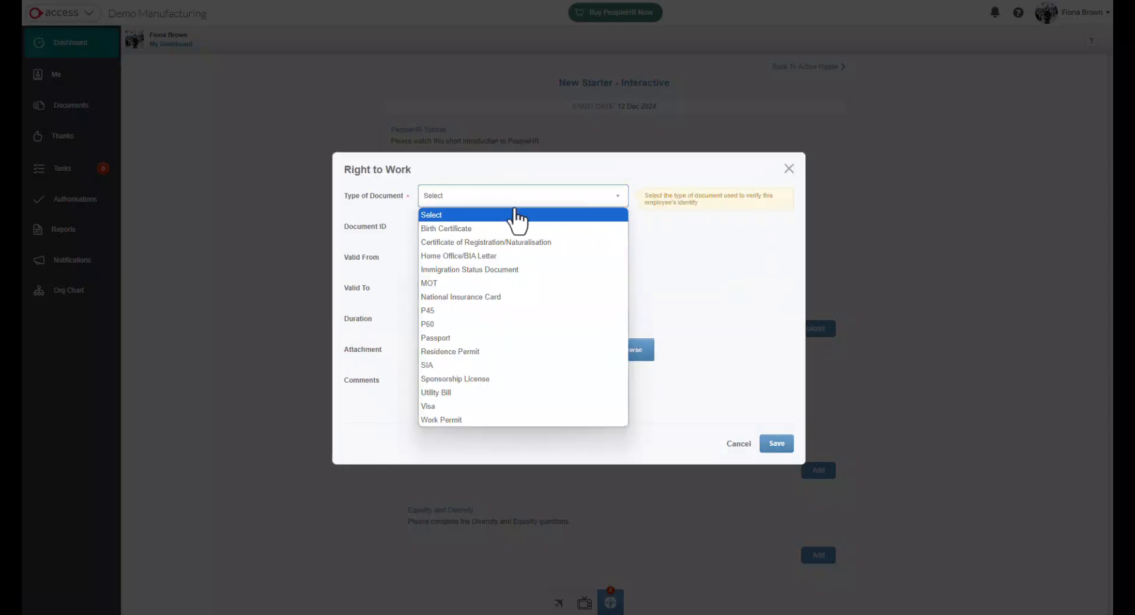
left_click(477, 338)
Set the passport's validity period from 02/12/2024 to 02/12/2034.
left_click(467, 258)
left_click(441, 316)
left_click(478, 291)
left_click(441, 347)
left_click_drag(458, 291, 481, 296)
key("BackSpace")
key("BackSpace")
type("34")
Set the passport's duration to 10 Years, save the right-to-work entry and return to the onboarding tasks.
left_click(552, 312)
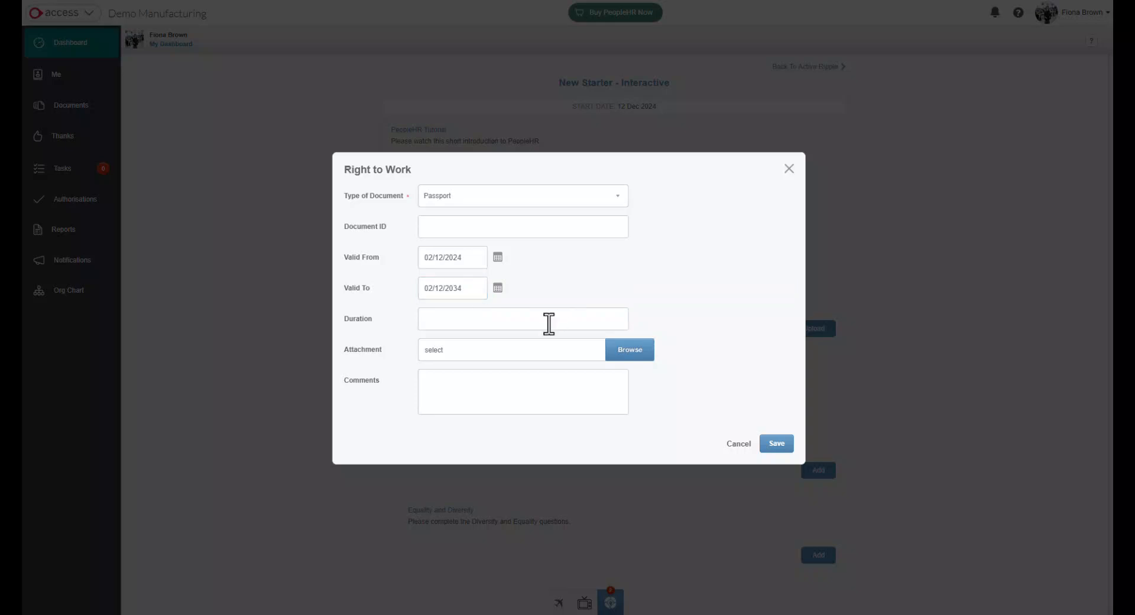
type("10 years")
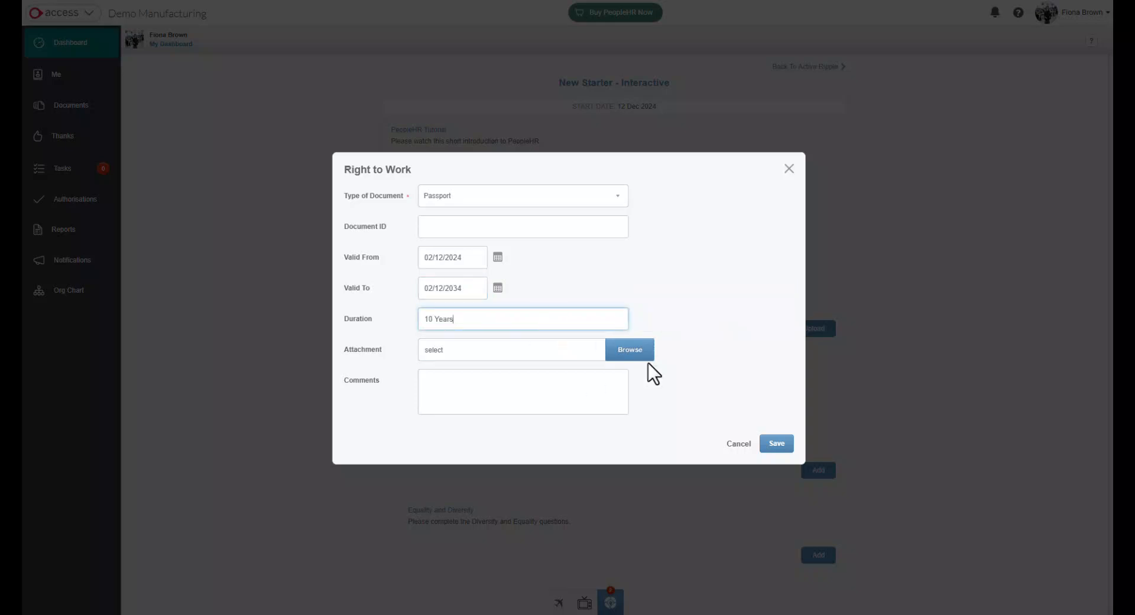
left_click(774, 444)
left_click(771, 263)
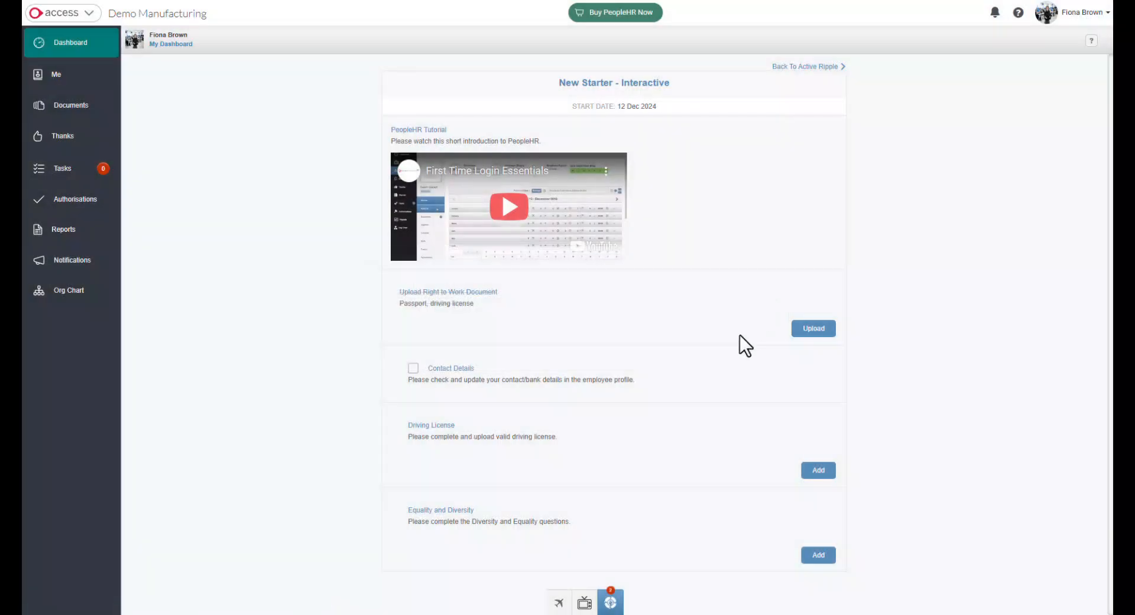
Mark Contact Details as done and save a driving licence entry with its licence number, type Full and expiry date 12 December 2024.
left_click(413, 368)
left_click(813, 473)
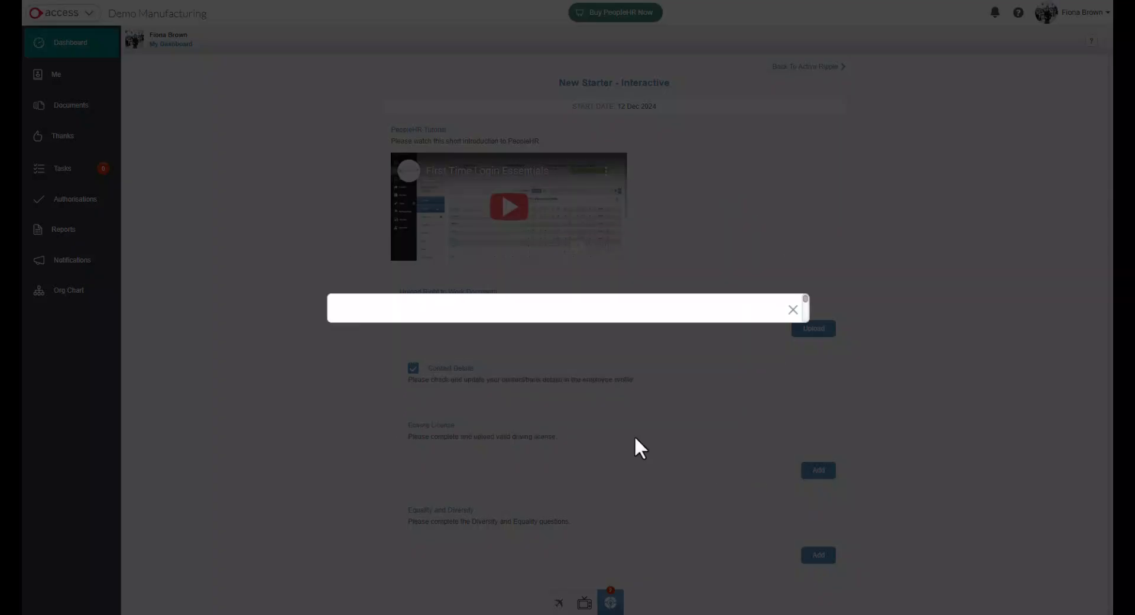
left_click(349, 261)
type("123456789")
left_click(362, 289)
type("Full")
left_click(416, 341)
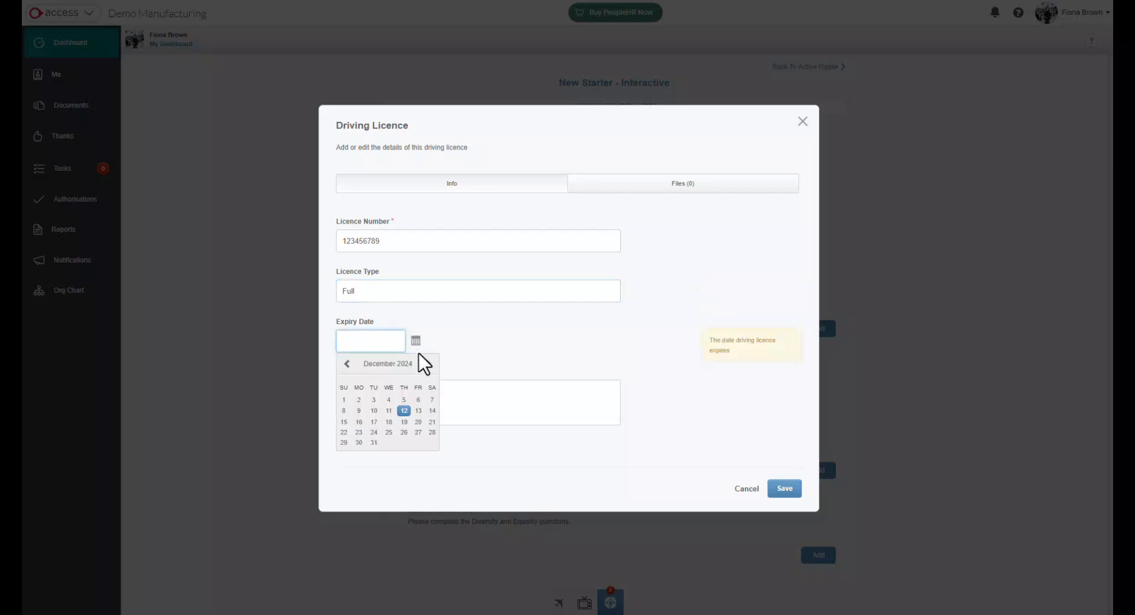
left_click(404, 408)
left_click(785, 489)
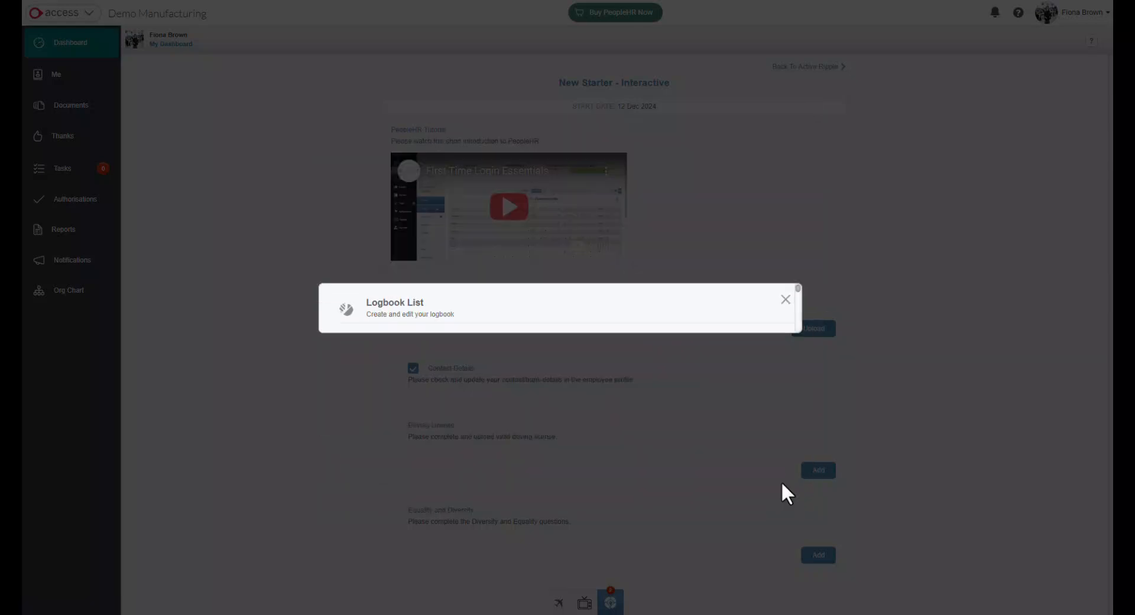
left_click(804, 247)
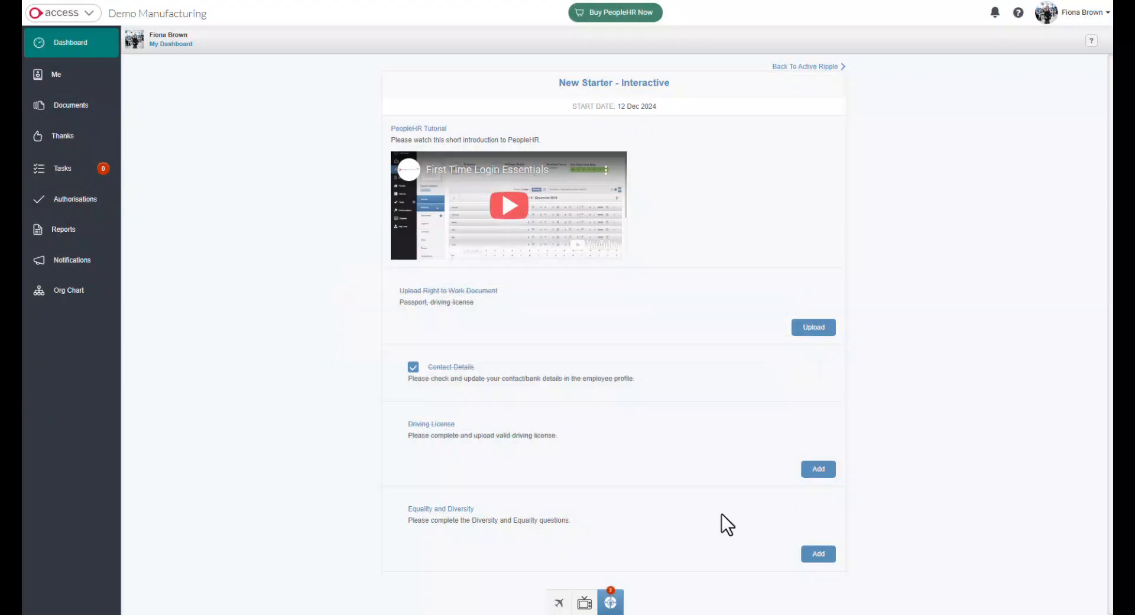
Complete the Equality and Diversity task with data storage consent Yes and ethnicity Italian, and save it.
left_click(816, 556)
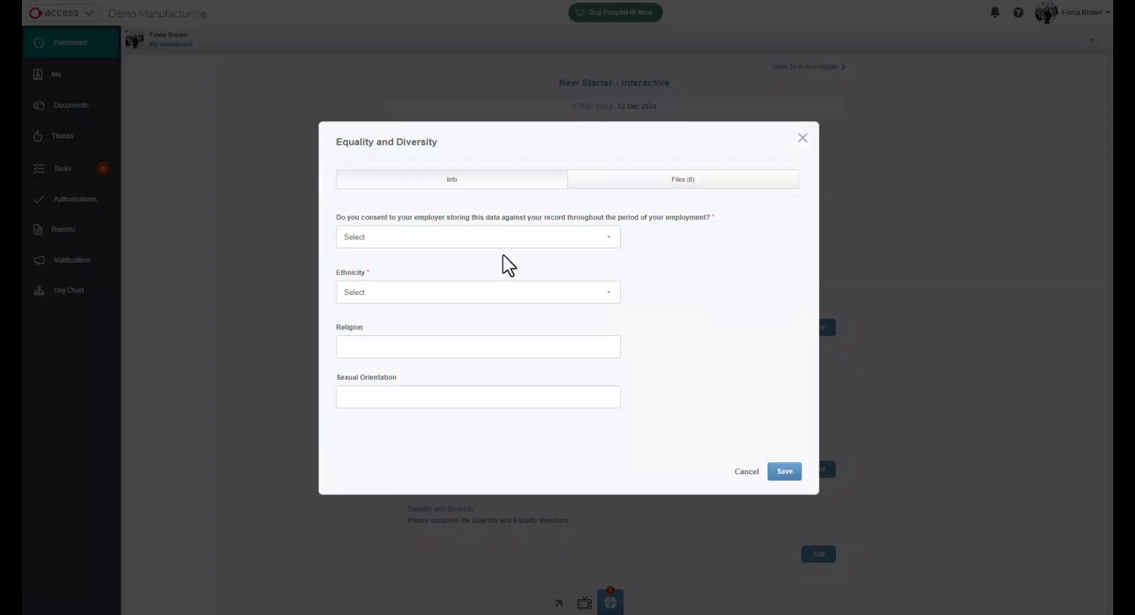
left_click(545, 243)
left_click(527, 303)
left_click(526, 295)
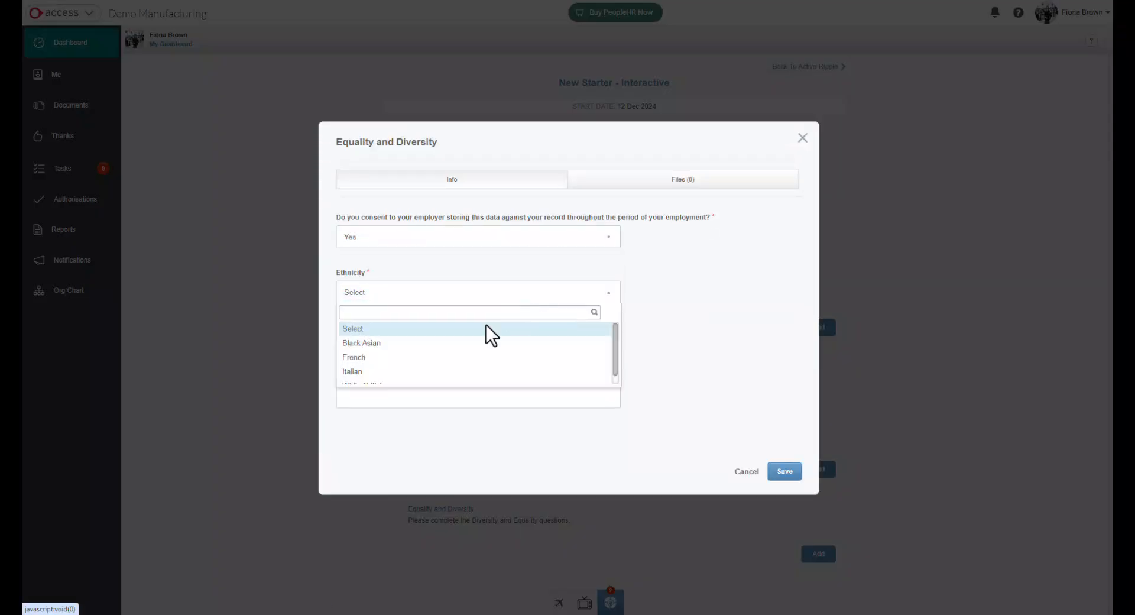
left_click(473, 372)
left_click(469, 349)
left_click(783, 473)
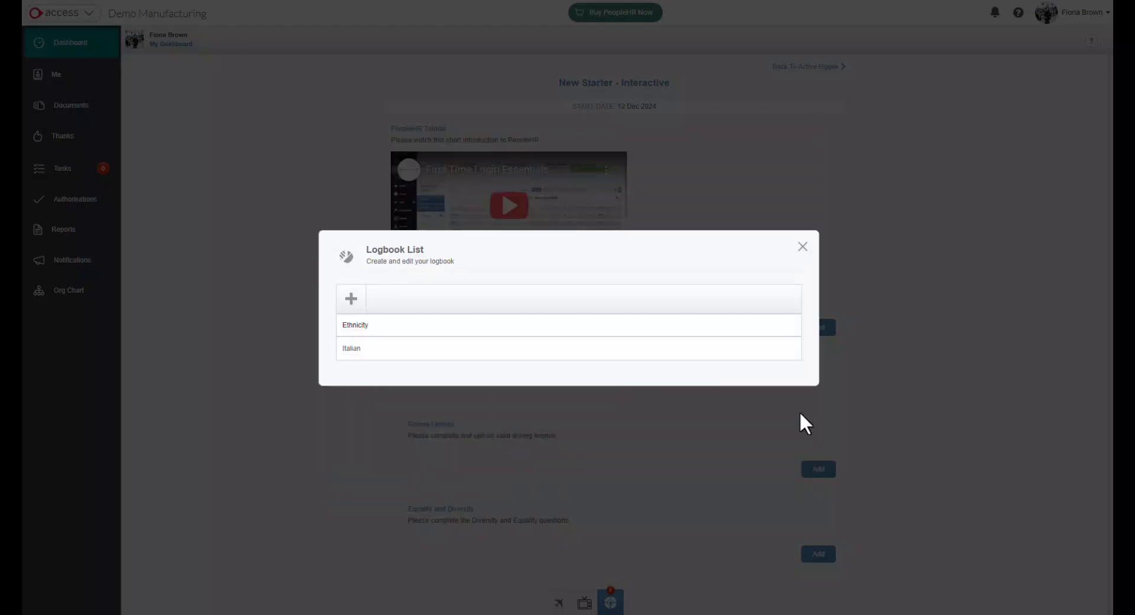
left_click(799, 249)
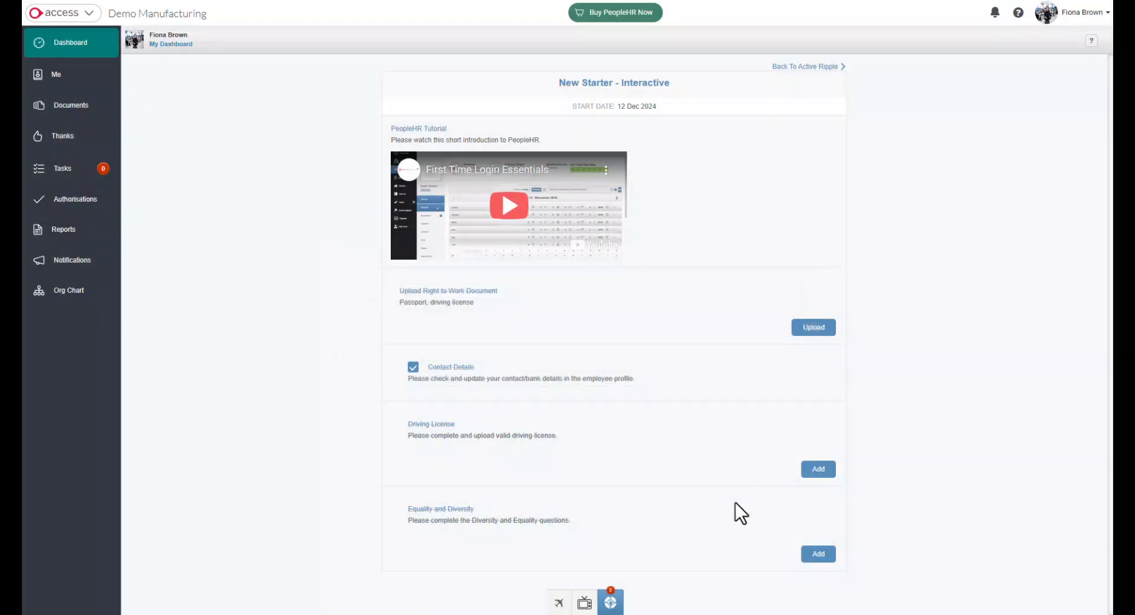
Sign out of the new starter's employee account.
left_click(1083, 12)
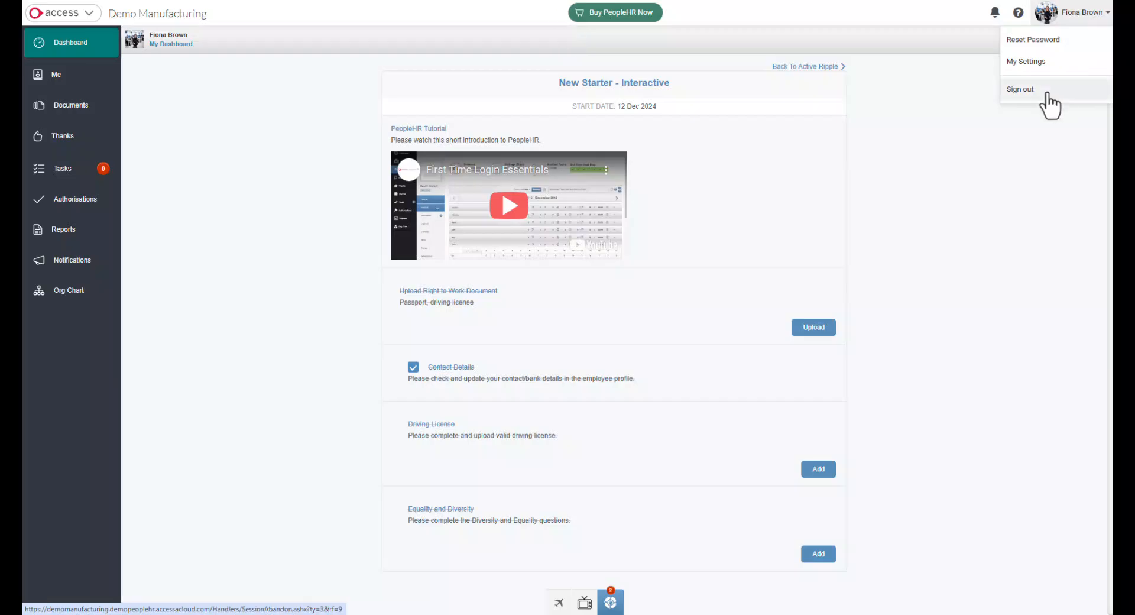
left_click(1052, 101)
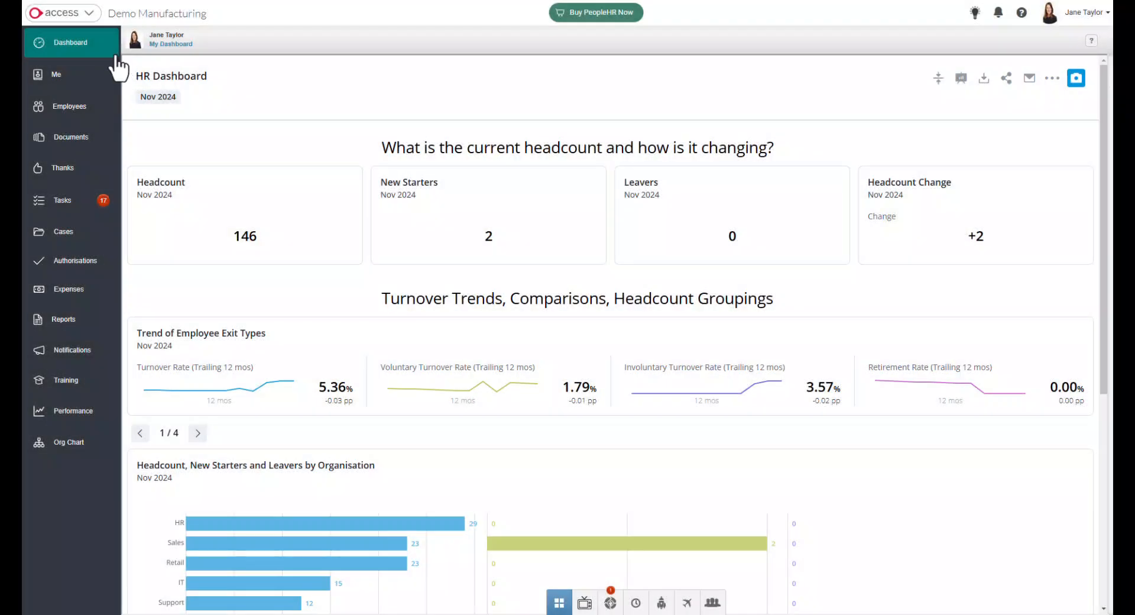
Open the New Starter - Background ripple from the Ripple settings in HR Admin.
left_click(84, 21)
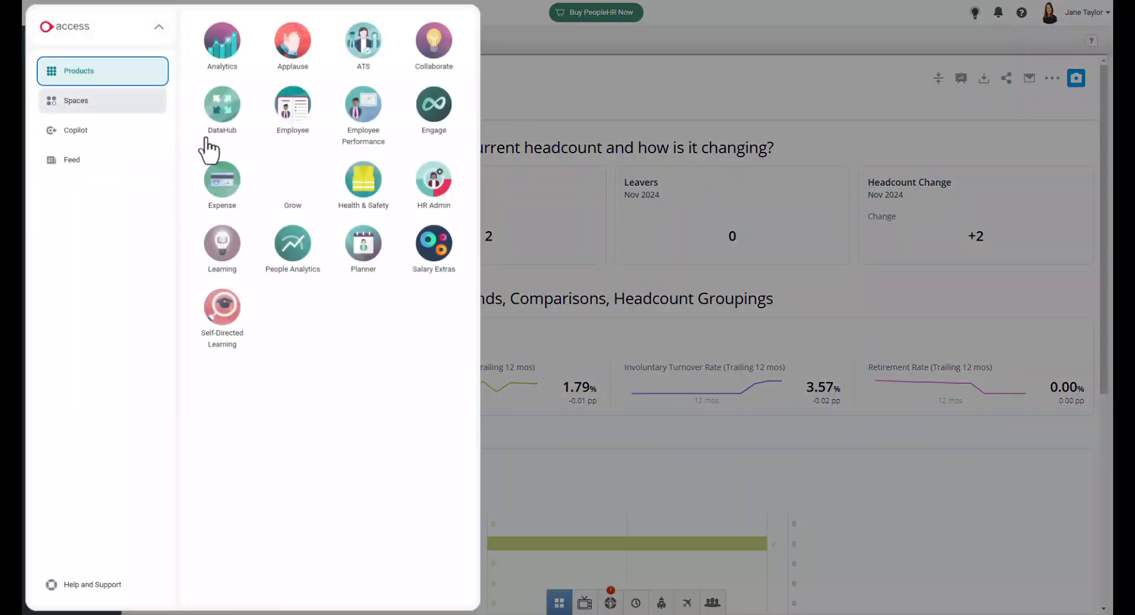
left_click(433, 196)
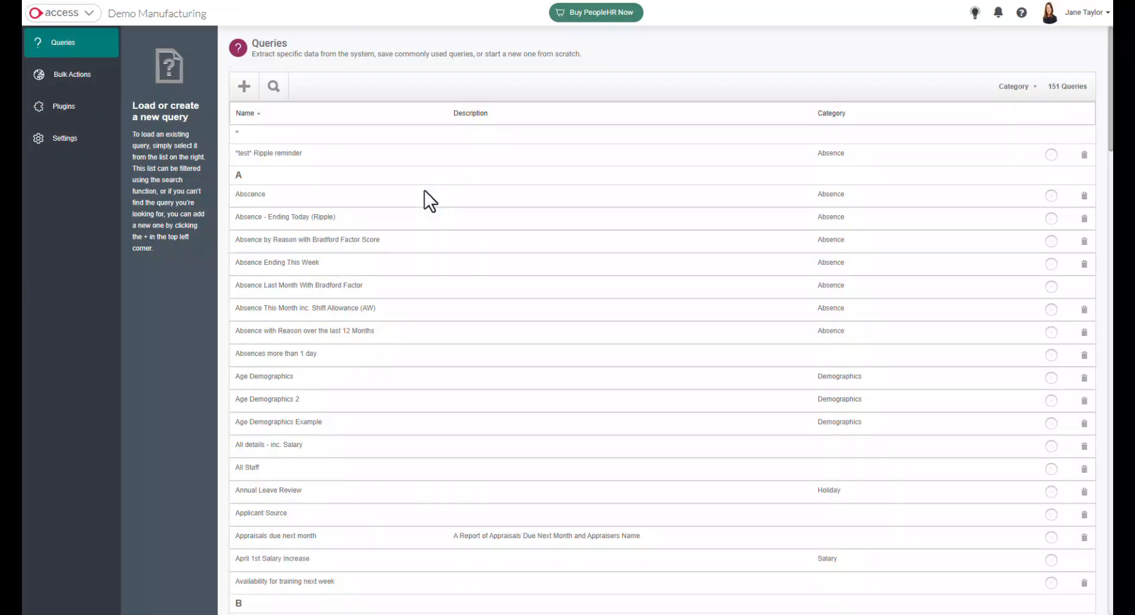
left_click(53, 142)
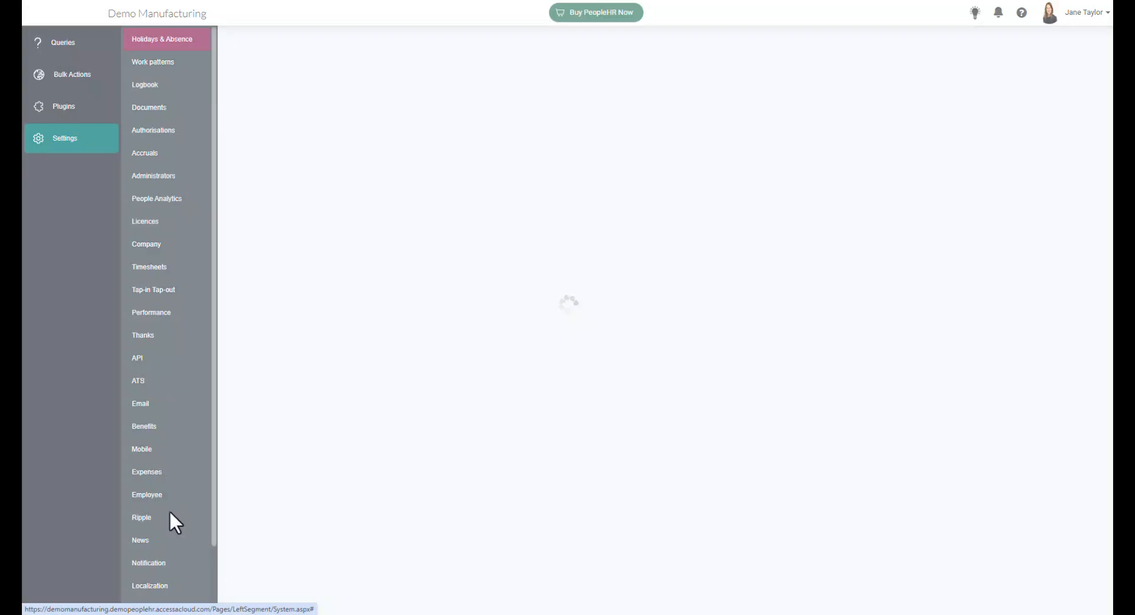
left_click(144, 520)
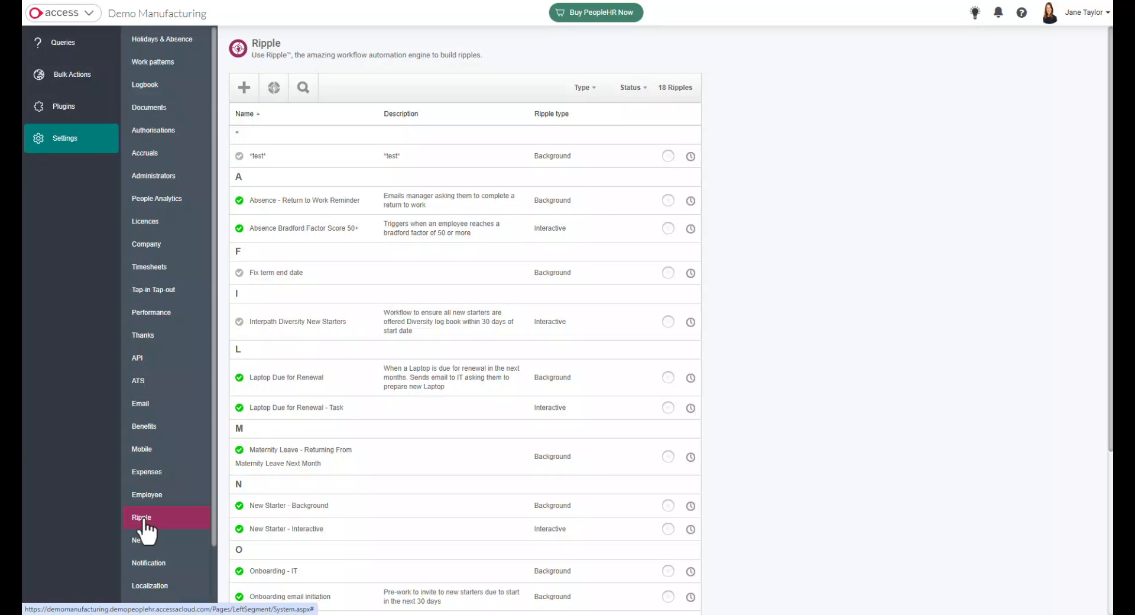
left_click(310, 507)
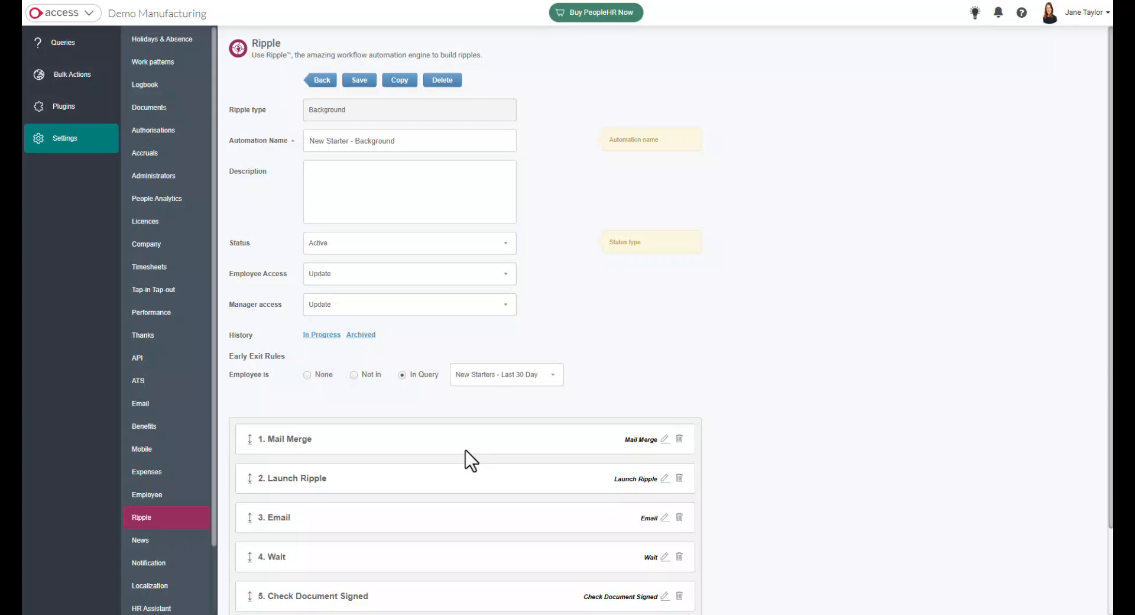
Review the template and signature options of the Mail Merge step and the ripple chosen in the Launch Ripple step.
scroll(805, 414, "down", 2)
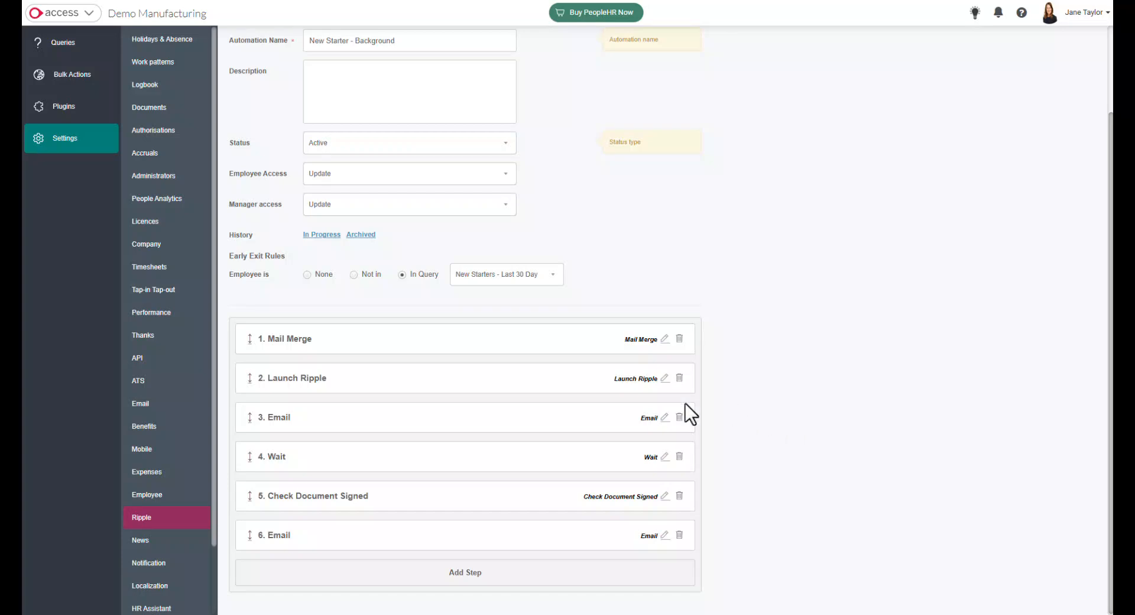
left_click(664, 339)
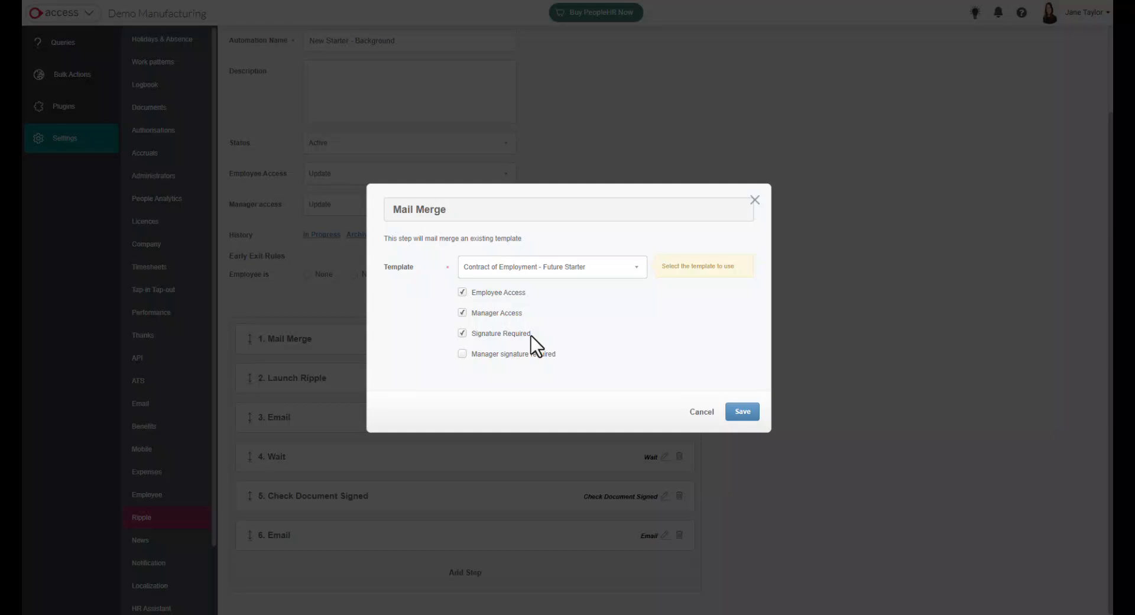
left_click(756, 201)
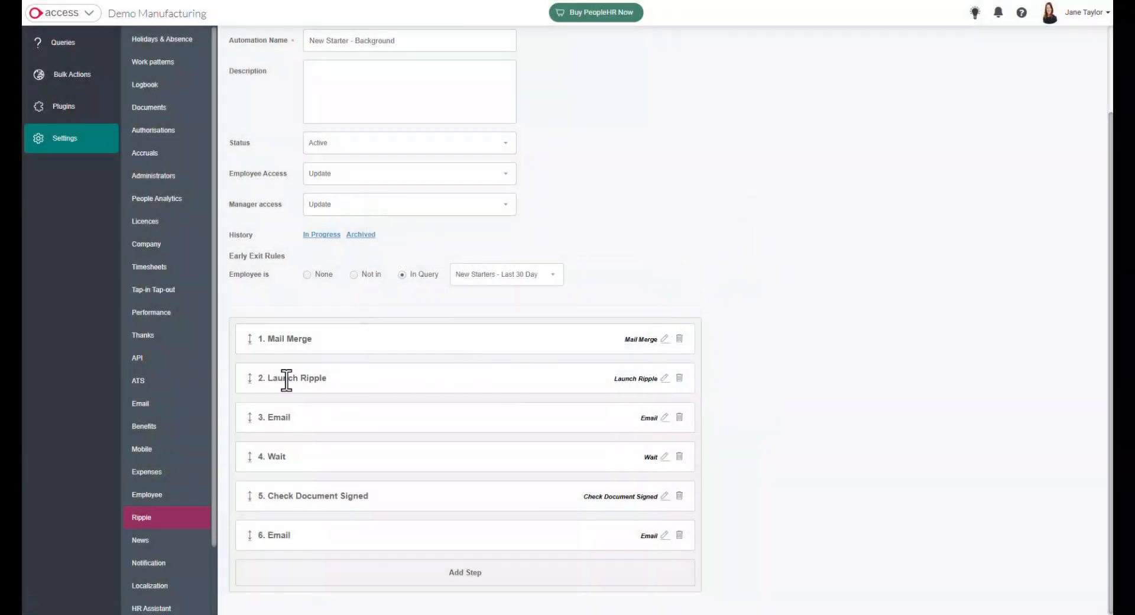
left_click(664, 380)
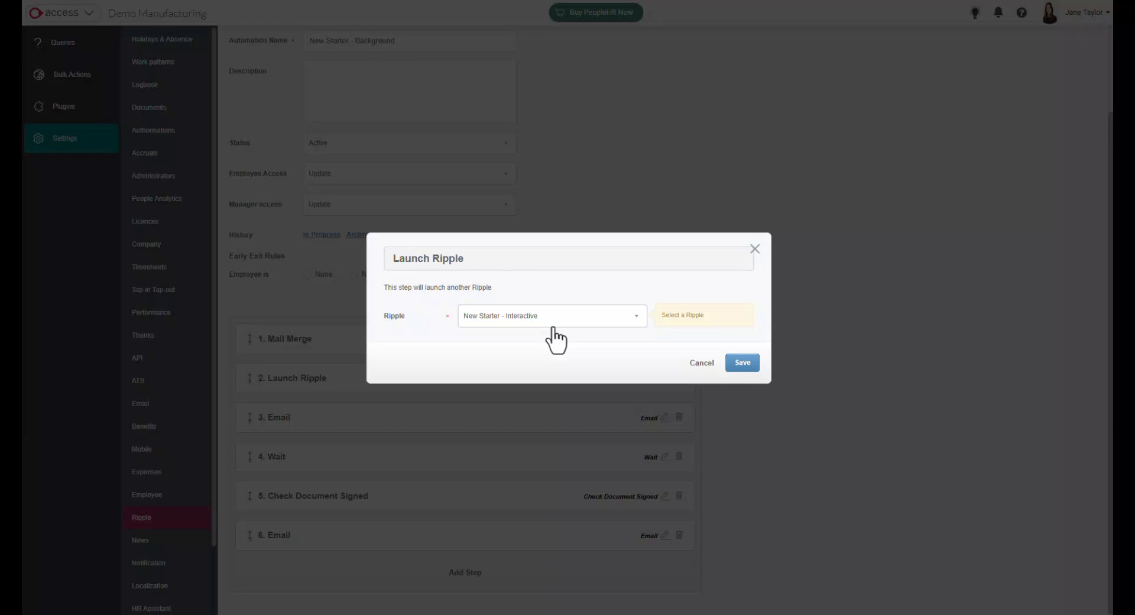
left_click(756, 249)
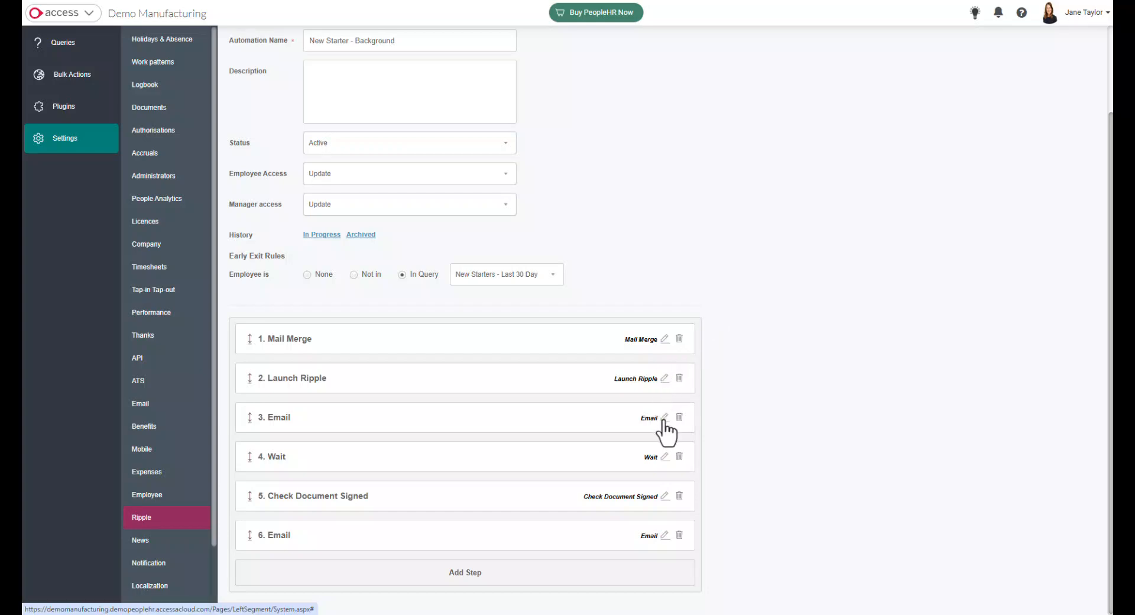
Check the content and attachments of the onboarding email in step 3, copy in the Manager as CC recipient and save it.
left_click(665, 418)
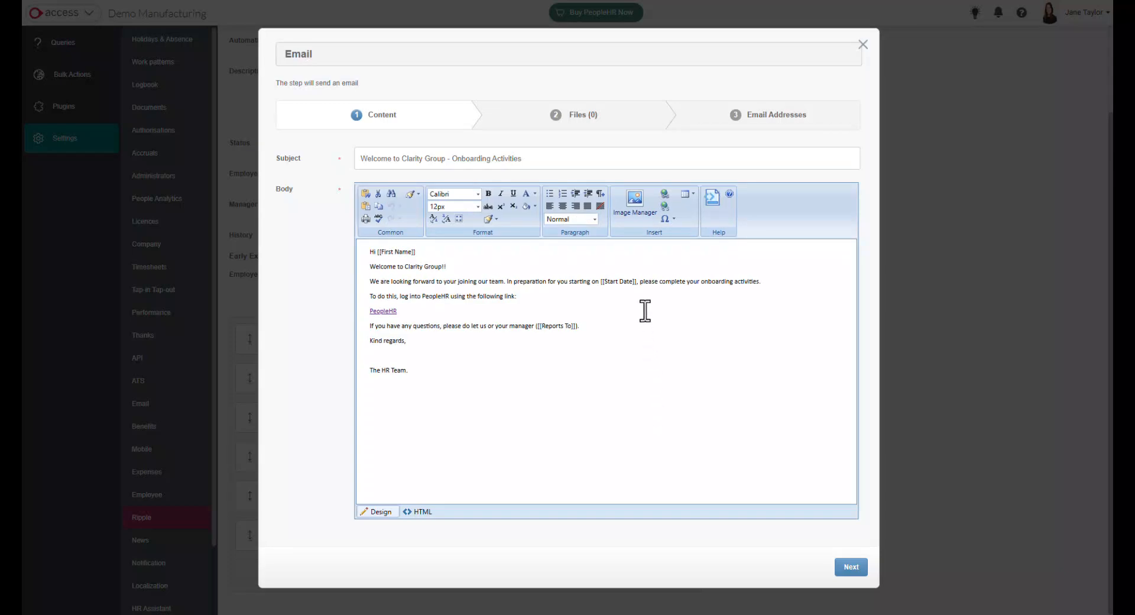
left_click_drag(638, 281, 600, 282)
left_click(852, 567)
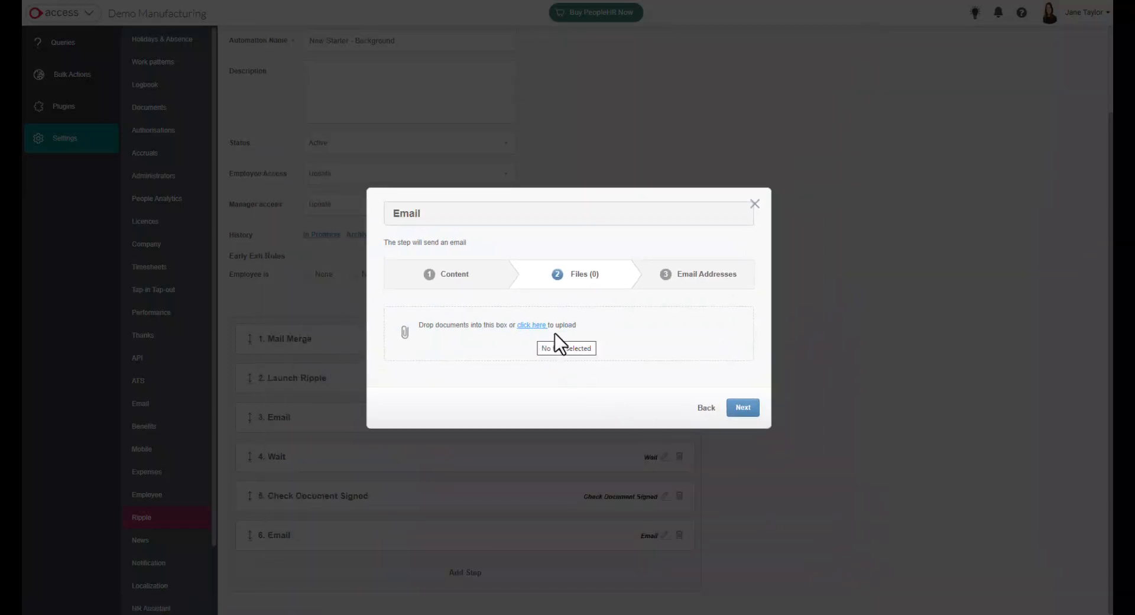
left_click(743, 408)
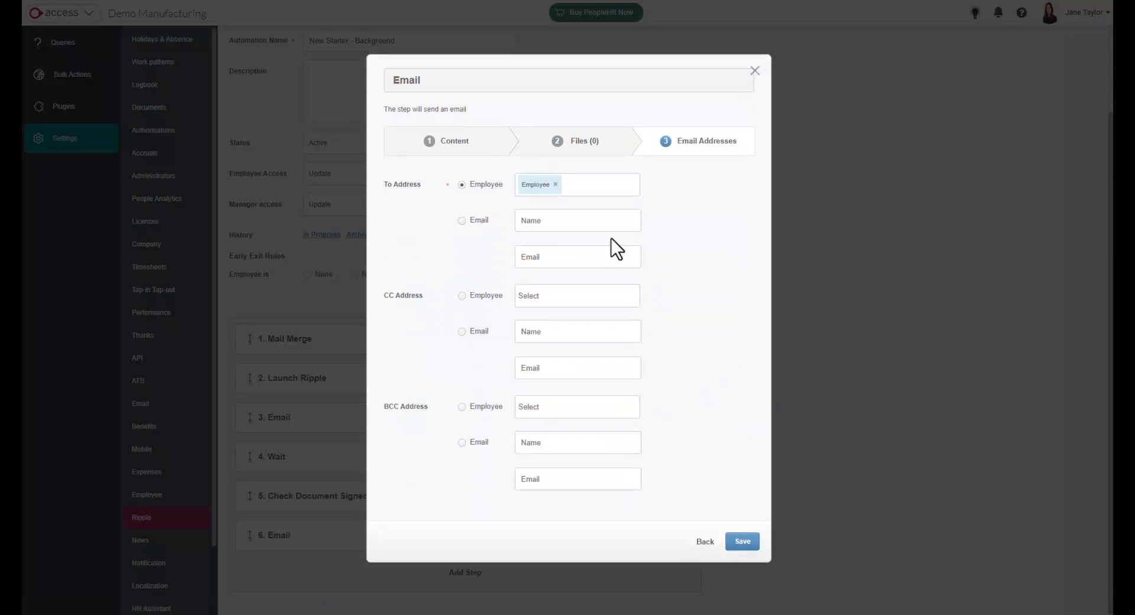
left_click(558, 291)
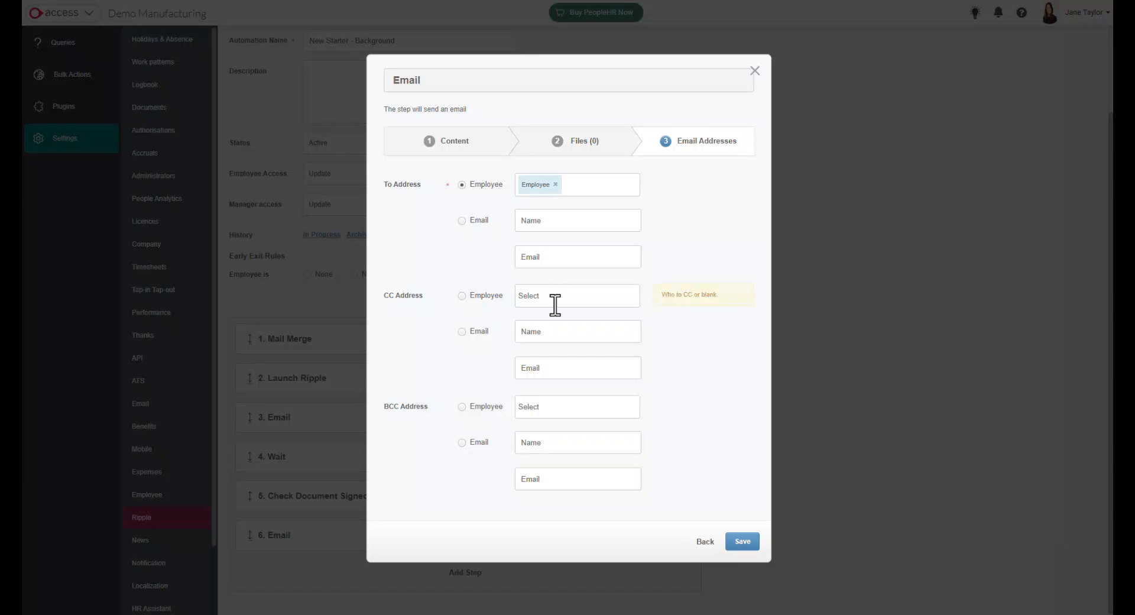
left_click(550, 331)
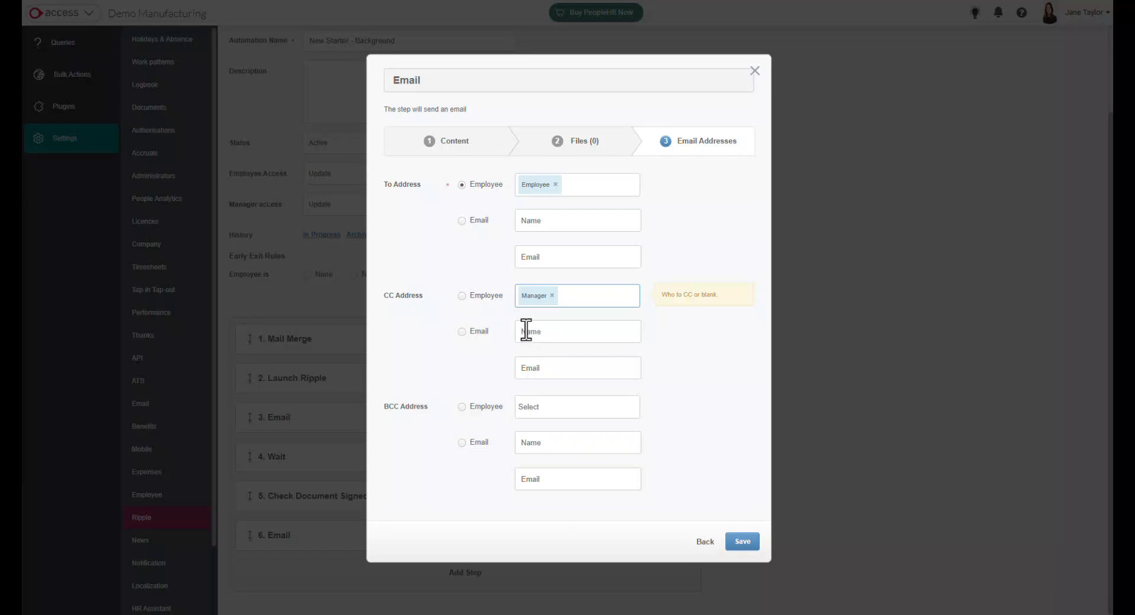
left_click(744, 543)
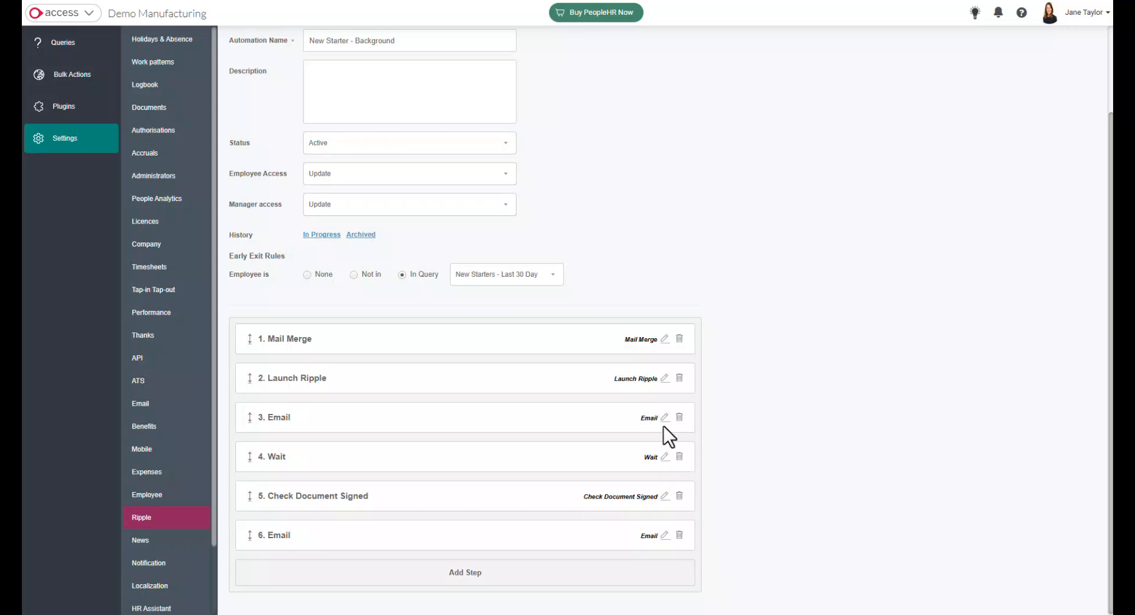
Review the timing options of the Wait step and the action set in the Check Document Signed step.
left_click(663, 460)
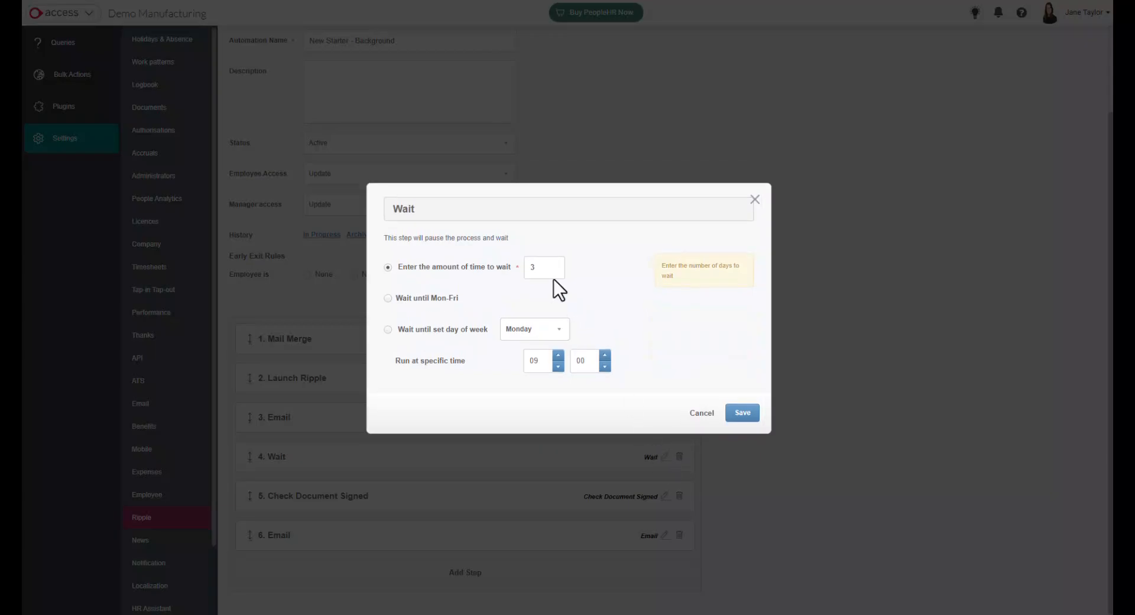
left_click(748, 420)
left_click(747, 419)
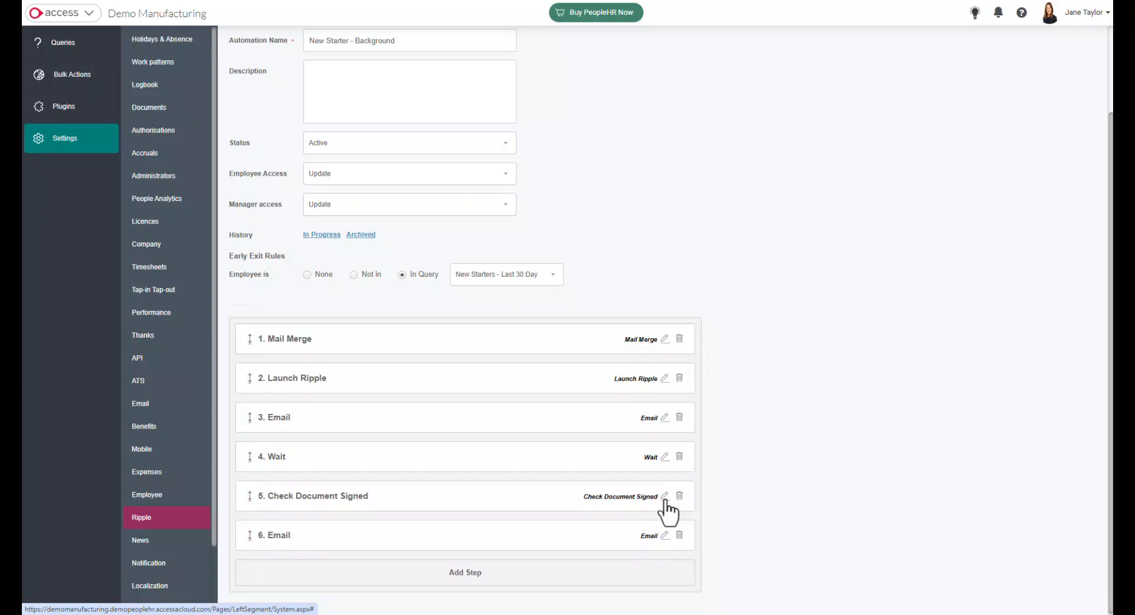
left_click(665, 498)
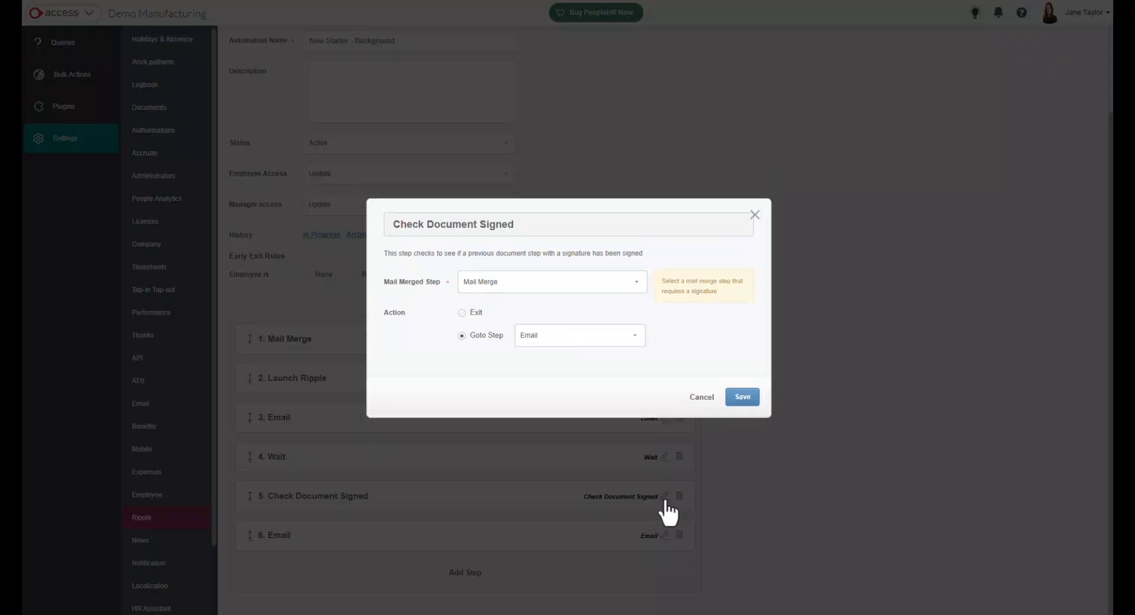
left_click(747, 402)
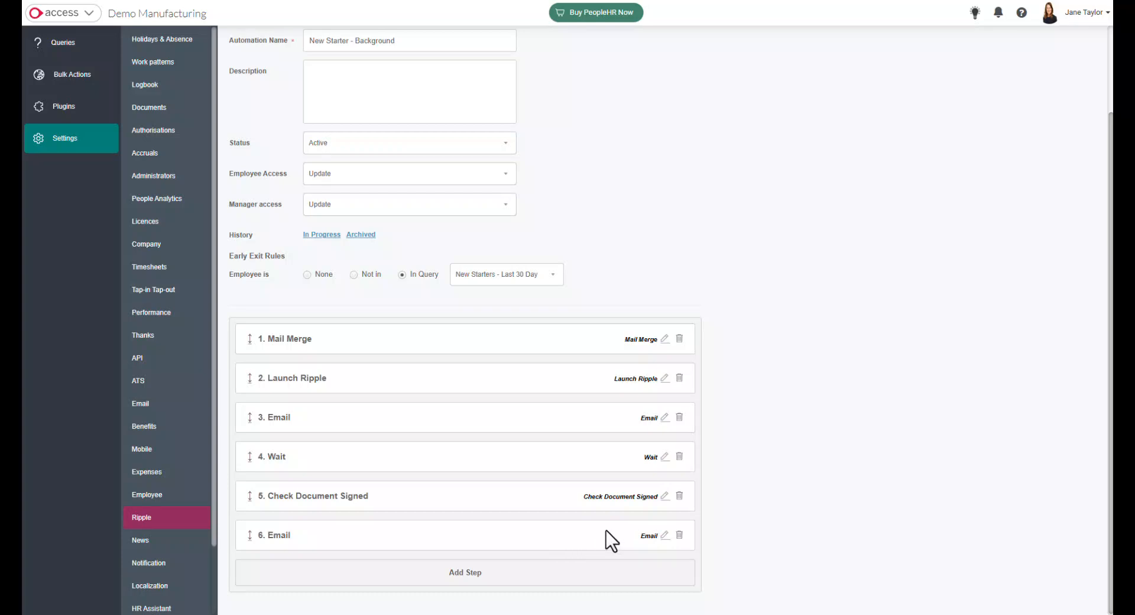
Look over the background ripple's settings and step sequence, and return to the ripple list.
scroll(606, 531, "up", 2)
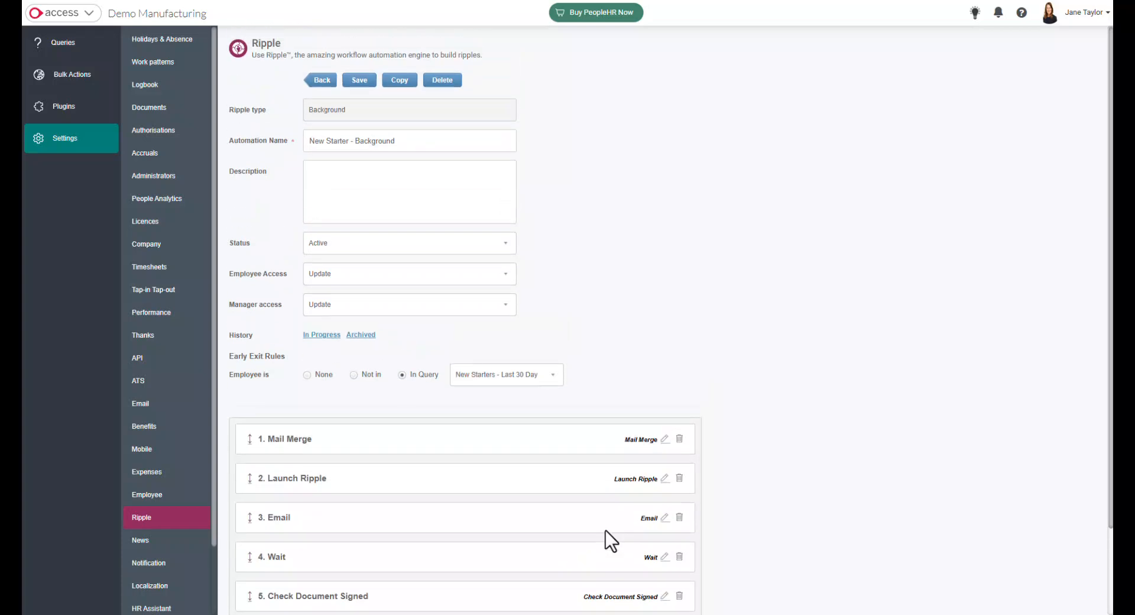
scroll(447, 360, "down", 2)
scroll(439, 363, "up", 2)
left_click(322, 81)
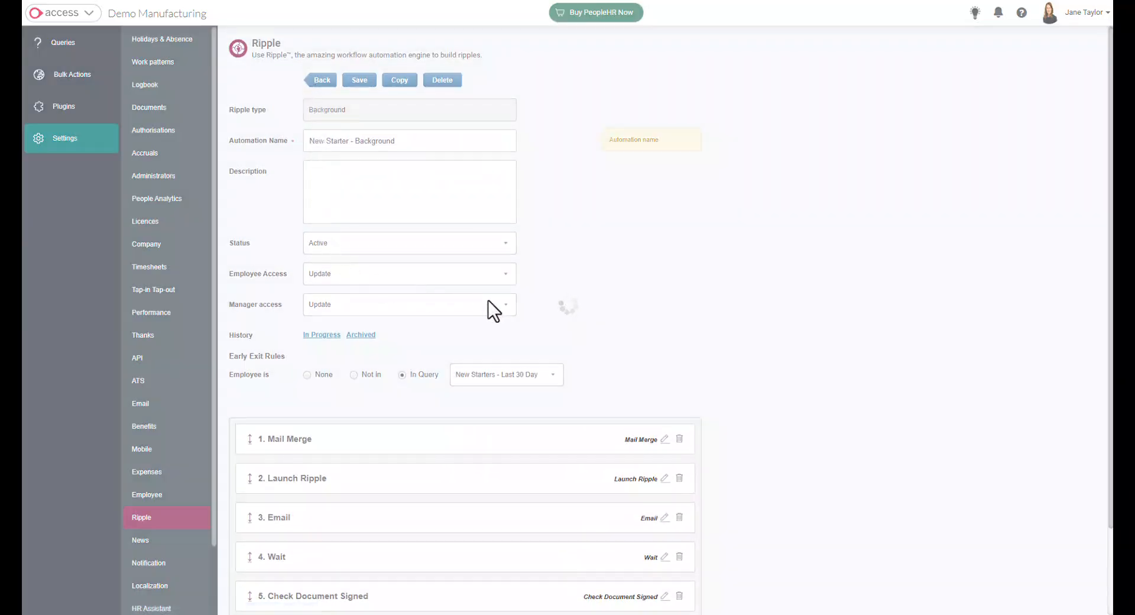